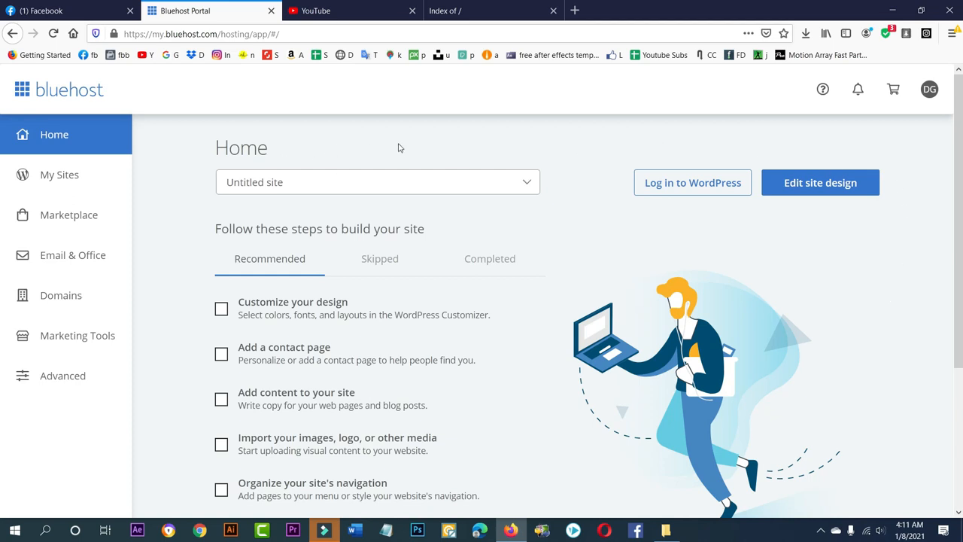
Open the WordPress script page of the Softaculous Apps Installer from the hosting account's advanced tools.
{"action": "scroll", "coordinate": [77, 318], "scroll_direction": "down", "scroll_amount": 3}
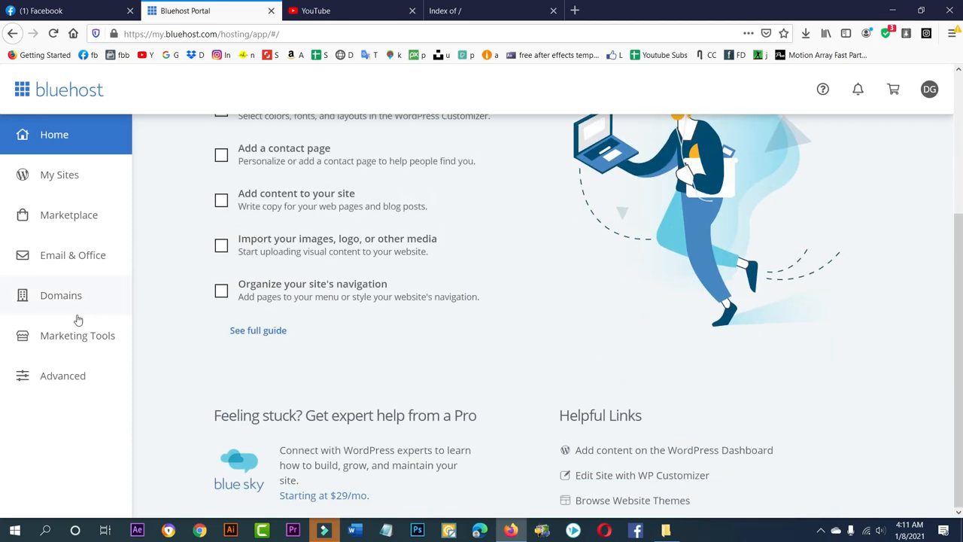
{"action": "left_click", "coordinate": [65, 380]}
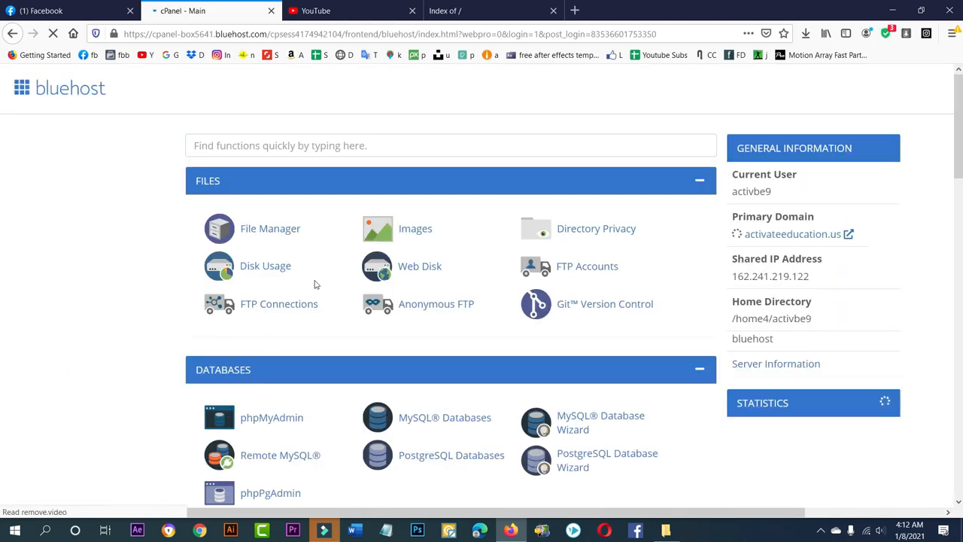
{"action": "scroll", "coordinate": [313, 208], "scroll_direction": "down", "scroll_amount": 3}
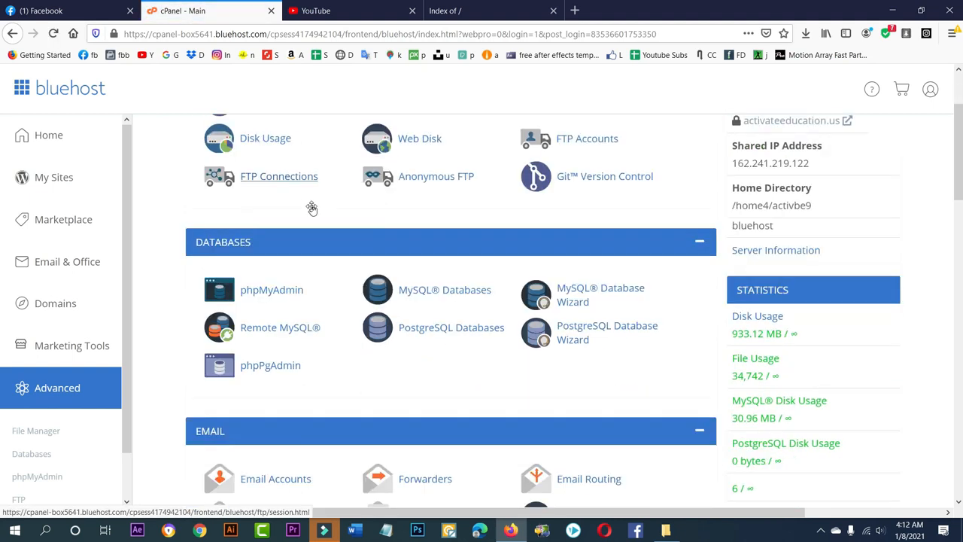
{"action": "scroll", "coordinate": [331, 218], "scroll_direction": "down", "scroll_amount": 15}
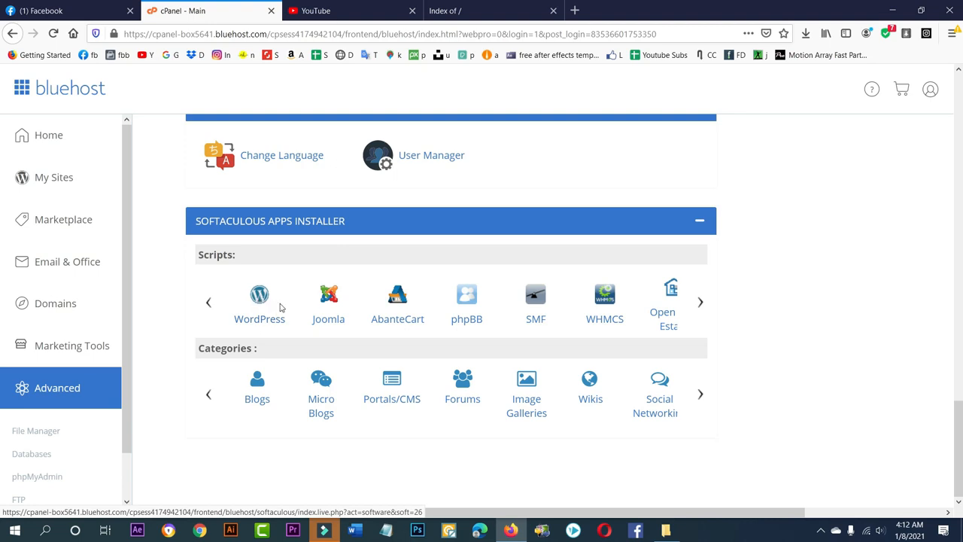
{"action": "left_click", "coordinate": [700, 303]}
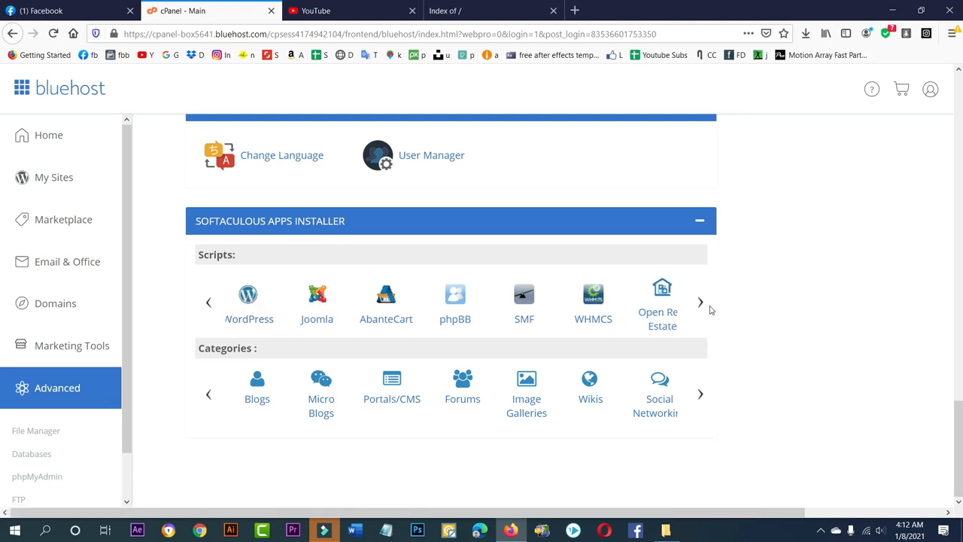
{"action": "left_click", "coordinate": [208, 302]}
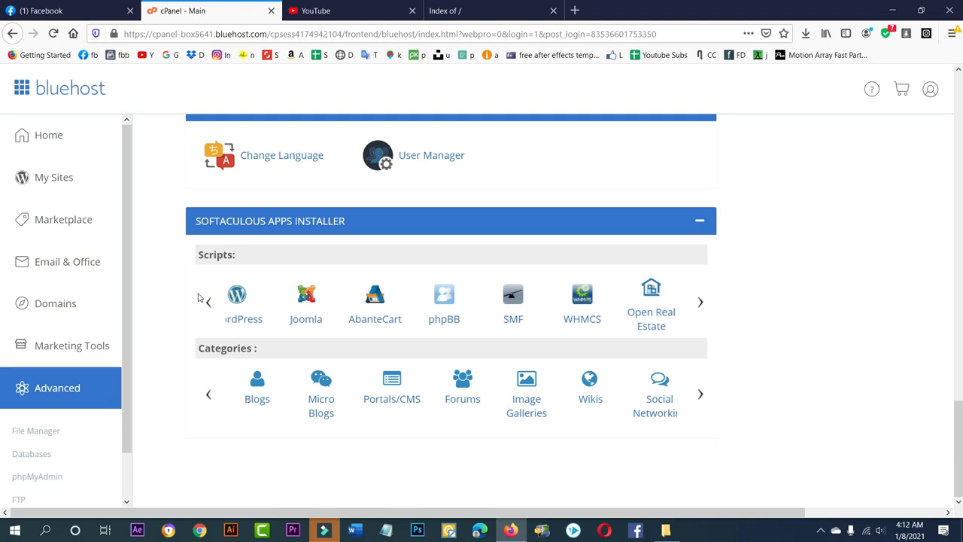
{"action": "left_click", "coordinate": [257, 320]}
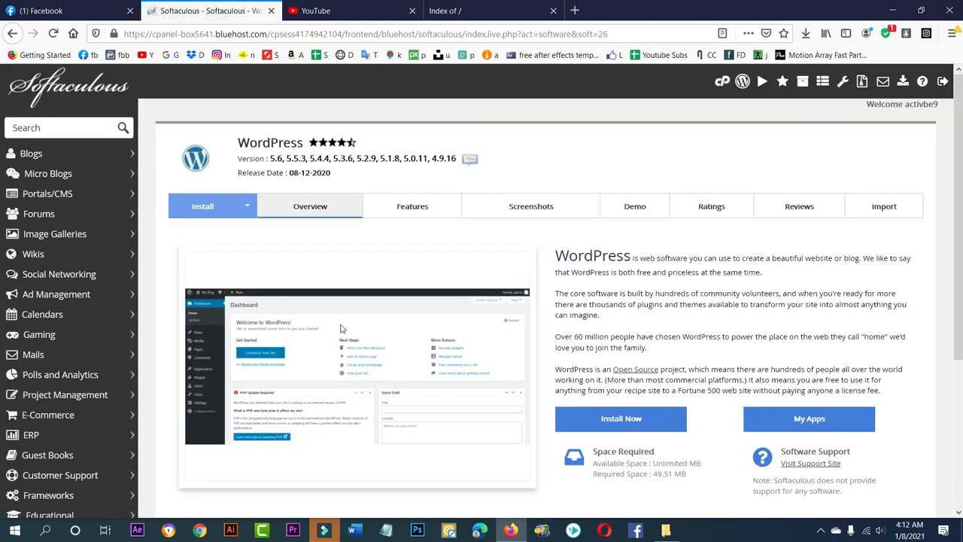
Open the installation form for WordPress.
{"action": "scroll", "coordinate": [399, 329], "scroll_direction": "down", "scroll_amount": 3}
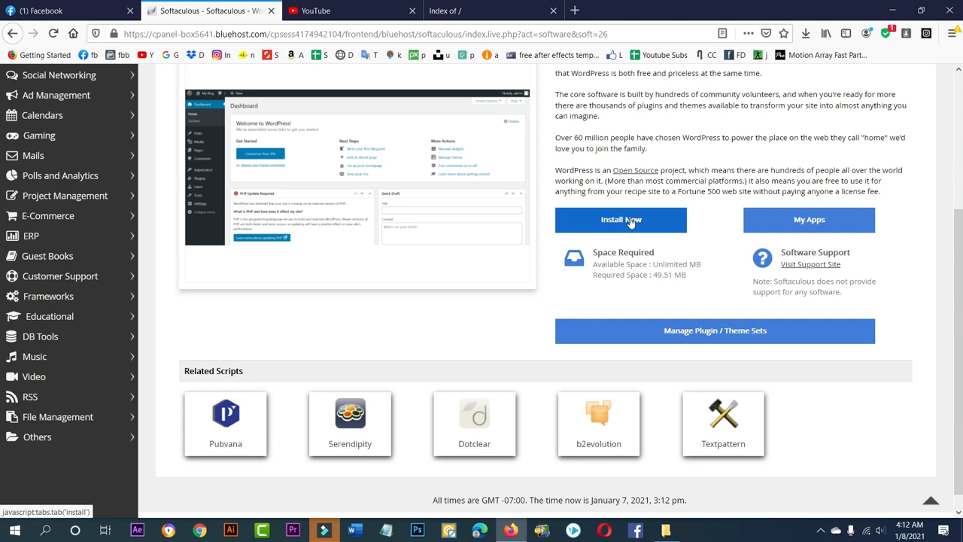
{"action": "scroll", "coordinate": [631, 220], "scroll_direction": "down", "scroll_amount": 1}
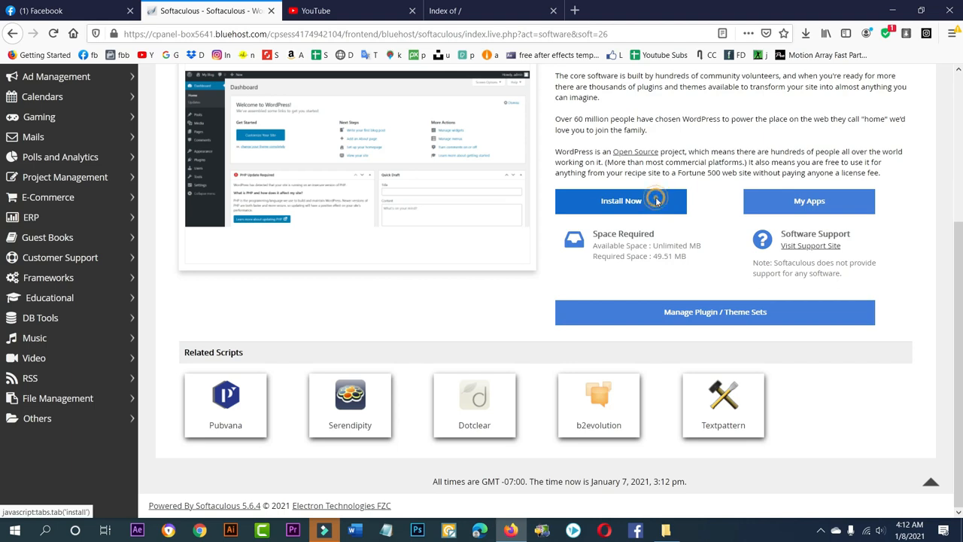
{"action": "left_click", "coordinate": [655, 209]}
{"action": "scroll", "coordinate": [649, 234], "scroll_direction": "up", "scroll_amount": 3}
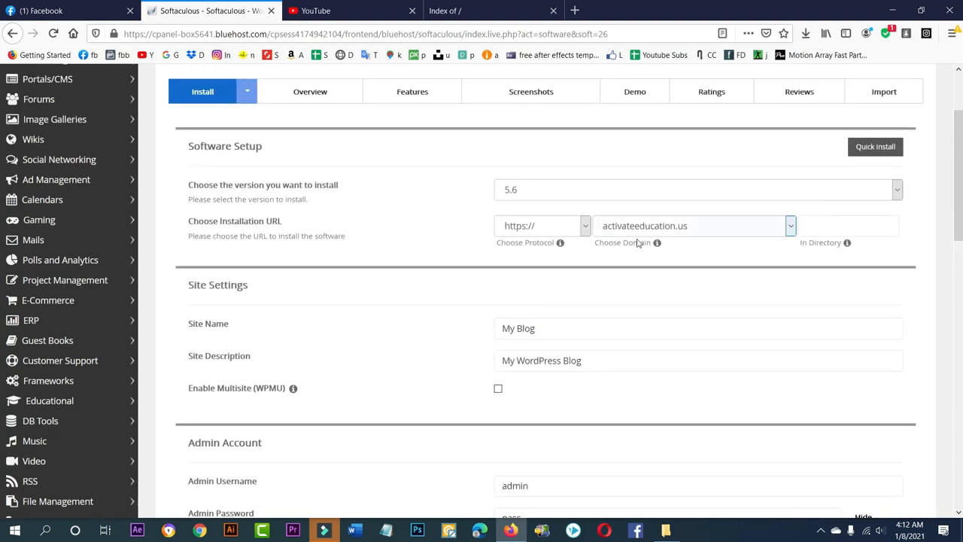
{"action": "left_click", "coordinate": [645, 255]}
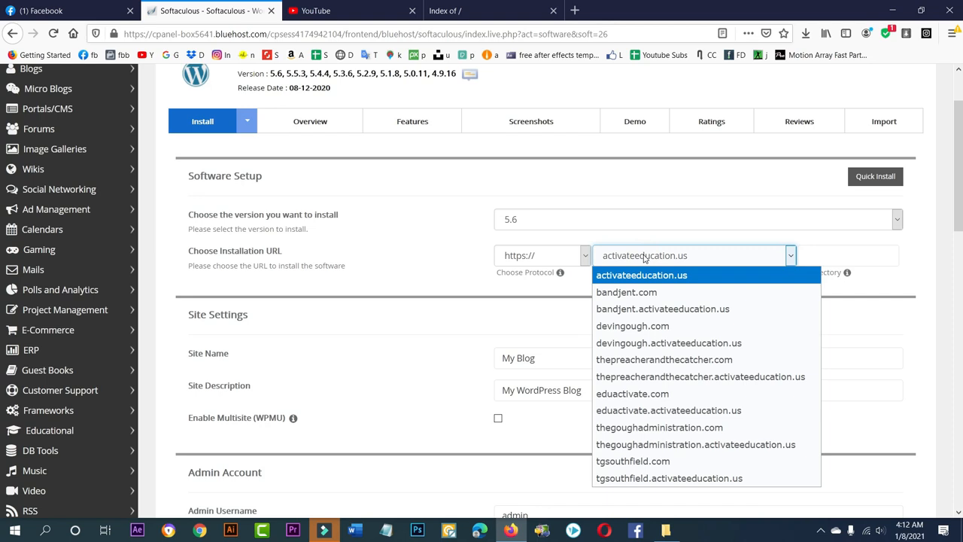
{"action": "left_click", "coordinate": [630, 463]}
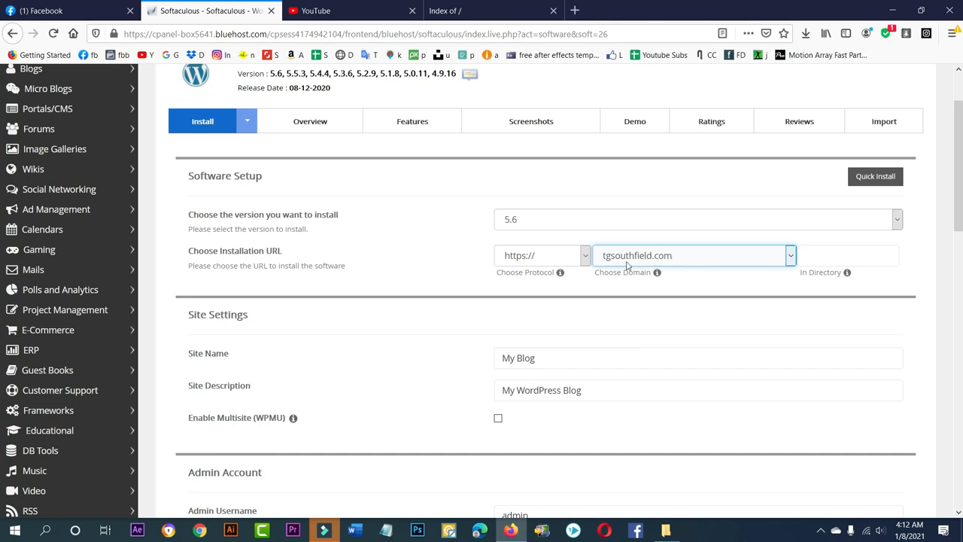
{"action": "left_click", "coordinate": [580, 259]}
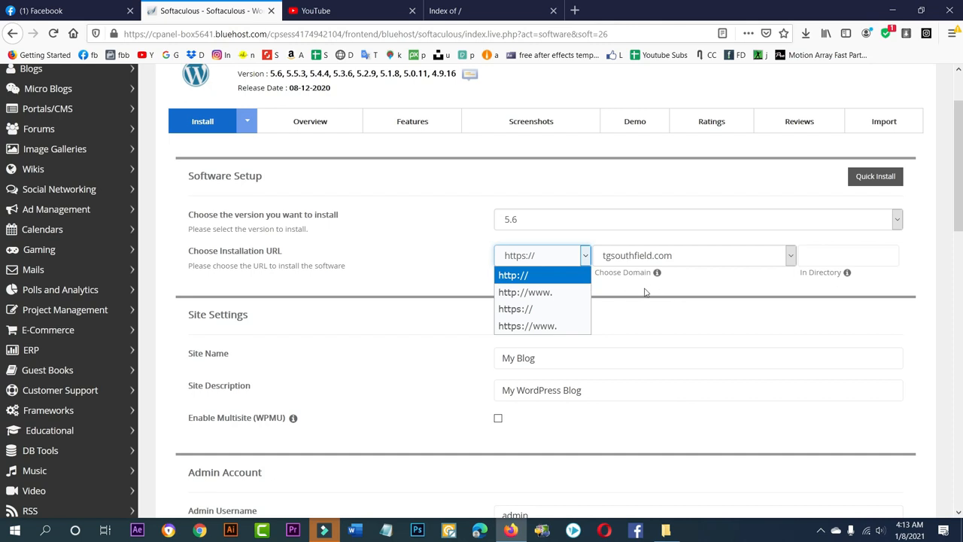
{"action": "left_click", "coordinate": [525, 278]}
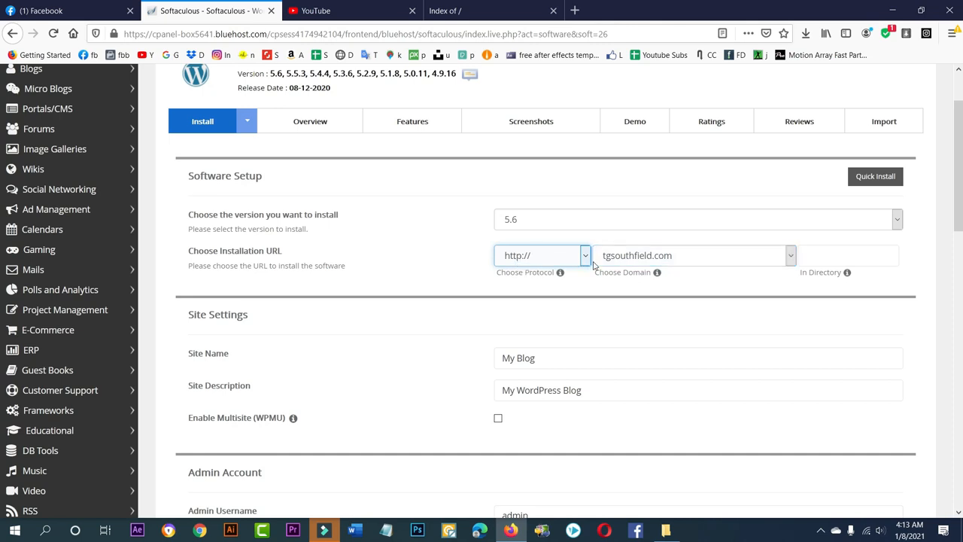
{"action": "left_click", "coordinate": [564, 255]}
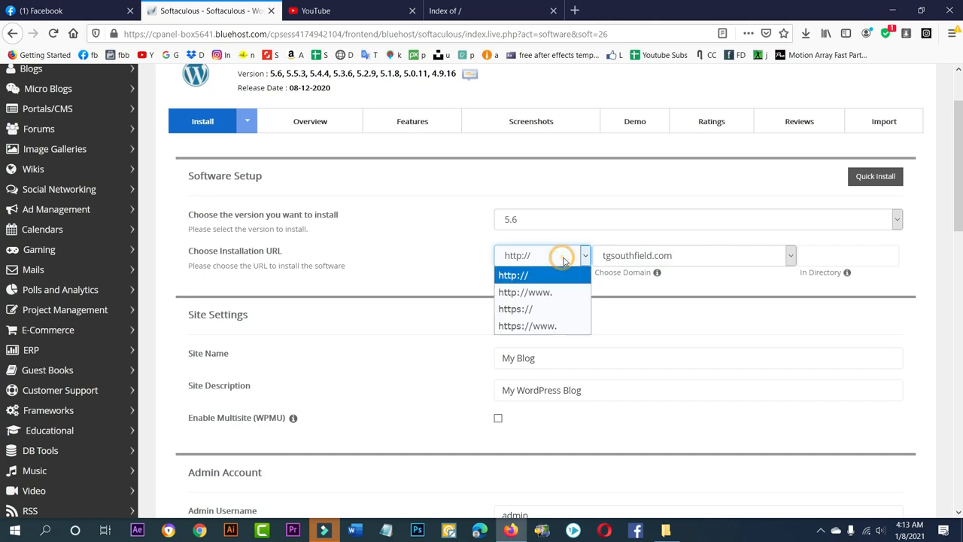
{"action": "left_click", "coordinate": [517, 277]}
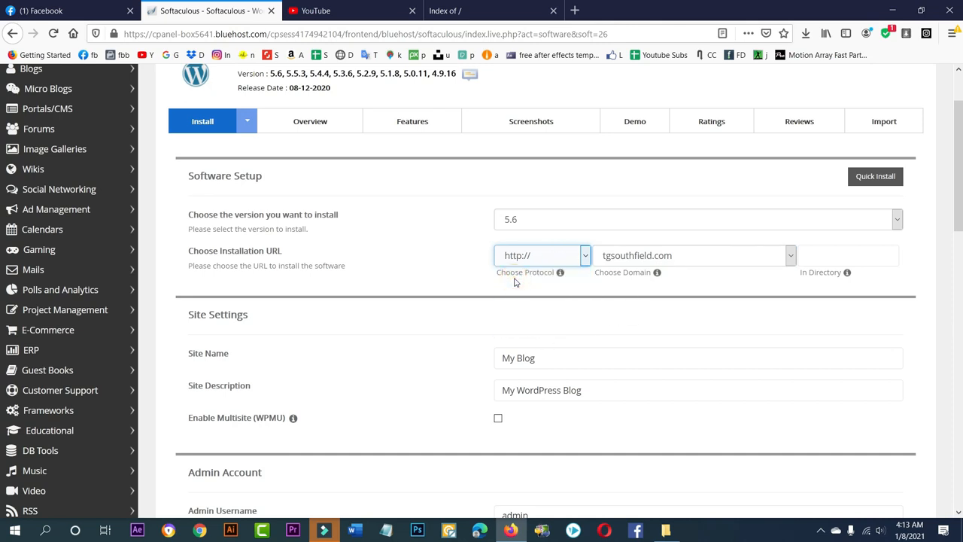
{"action": "left_click", "coordinate": [554, 256]}
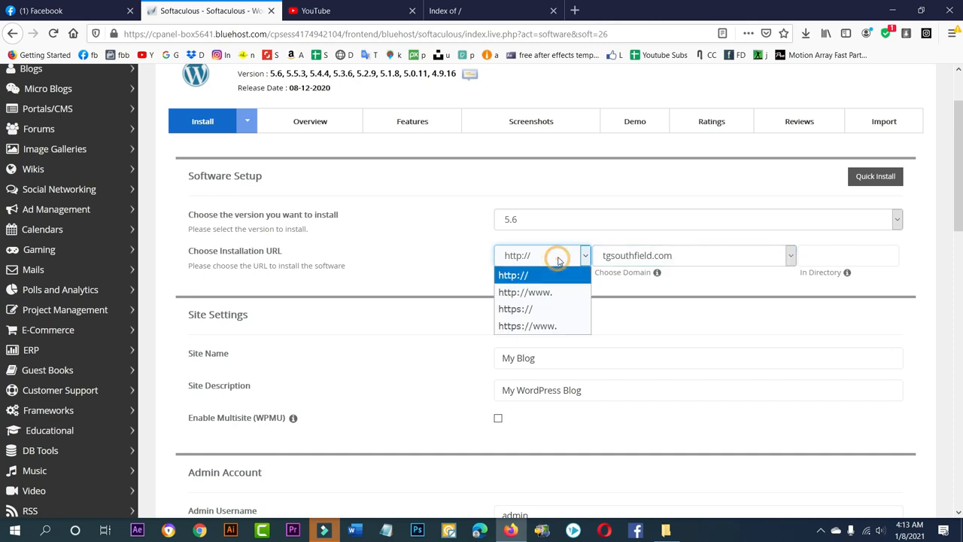
{"action": "left_click", "coordinate": [680, 290]}
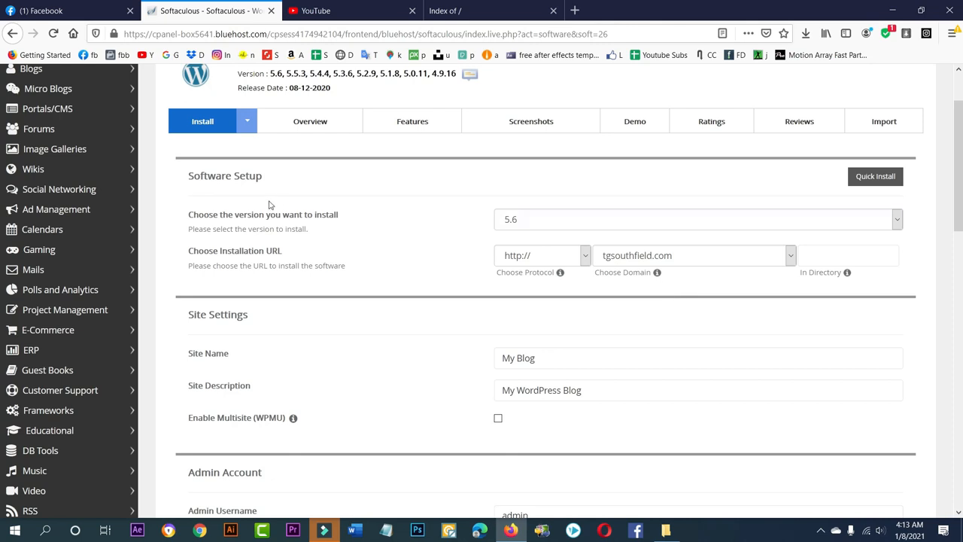
{"action": "left_click", "coordinate": [558, 225]}
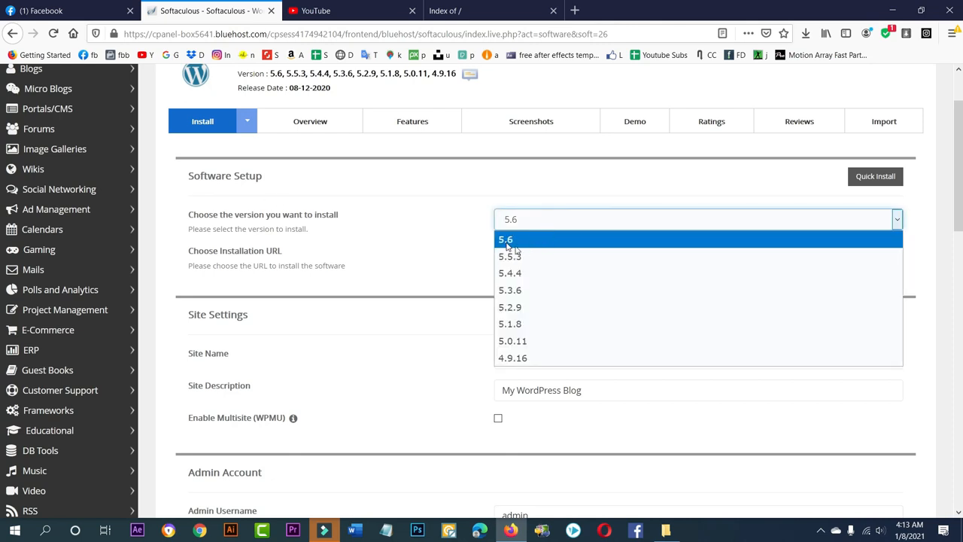
{"action": "left_click", "coordinate": [558, 188]}
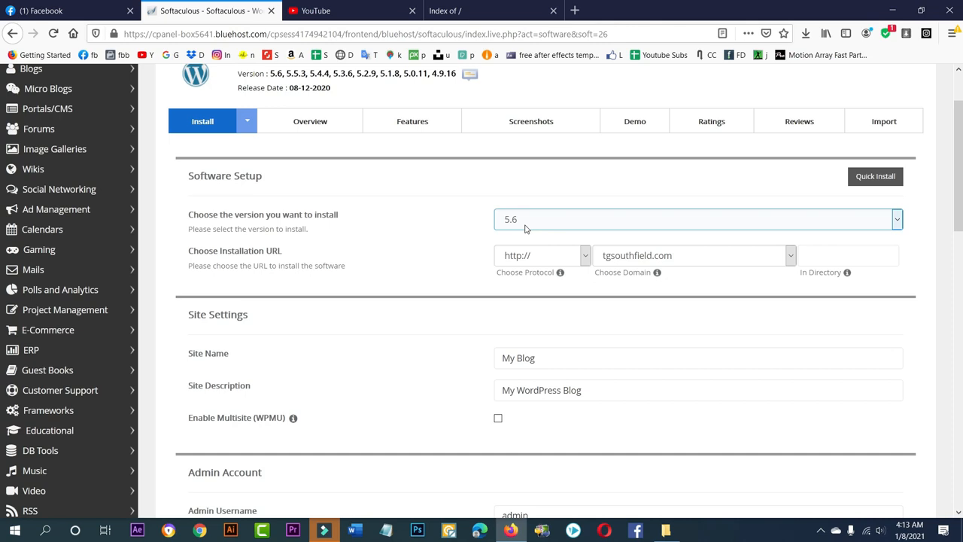
Review the site name and site description fields in the site settings.
{"action": "scroll", "coordinate": [527, 230], "scroll_direction": "down", "scroll_amount": 3}
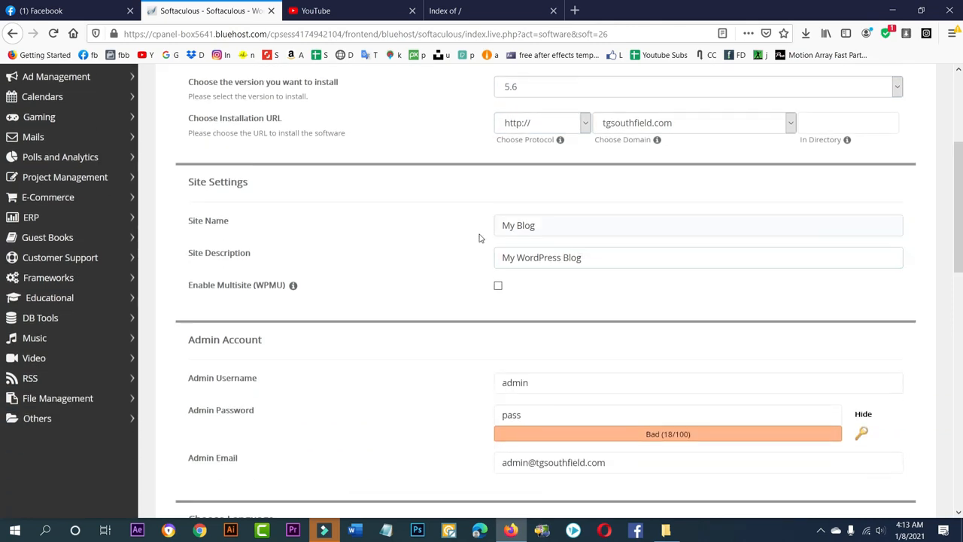
{"action": "left_click", "coordinate": [559, 225]}
{"action": "key", "text": "ctrl+a"}
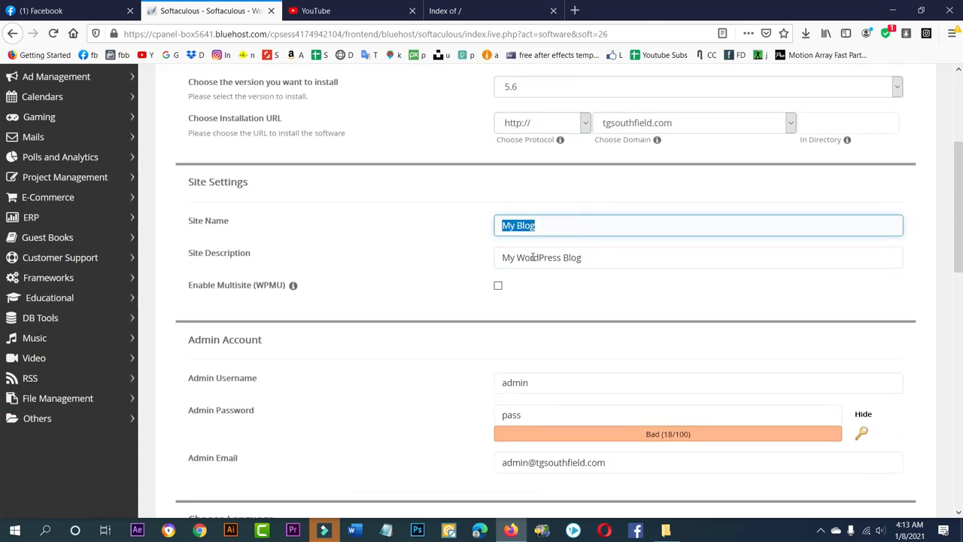
{"action": "left_click_drag", "start_coordinate": [602, 256], "coordinate": [493, 255]}
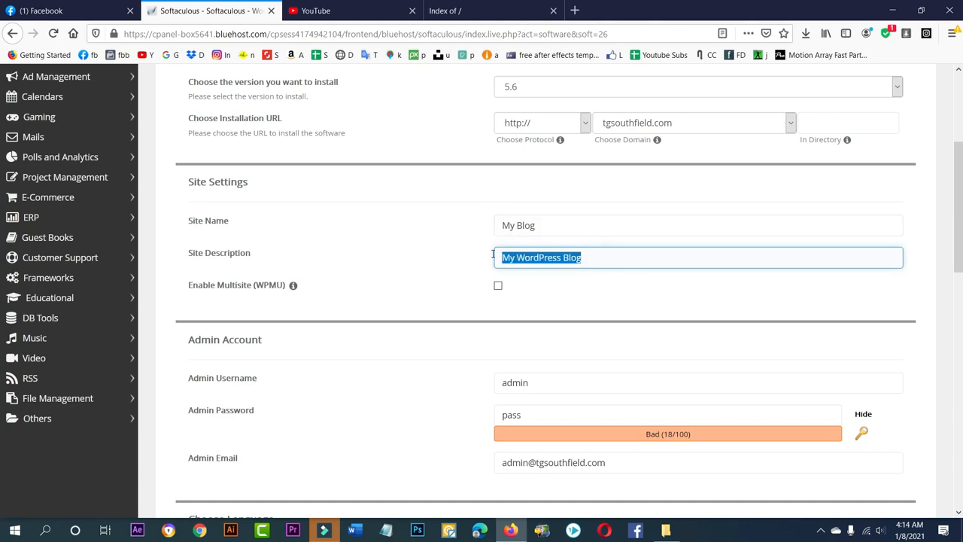
{"action": "left_click", "coordinate": [554, 227]}
{"action": "key", "text": "ctrl+a"}
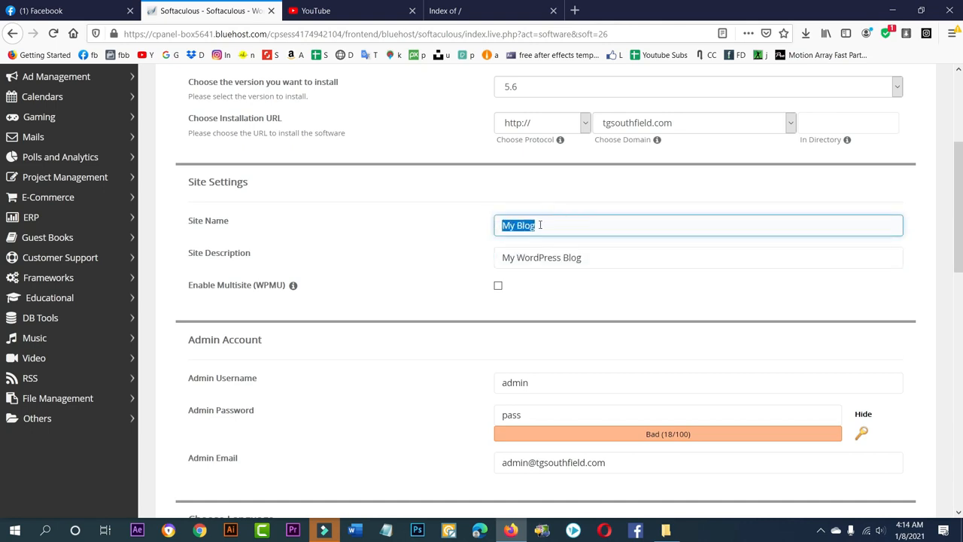
{"action": "left_click", "coordinate": [636, 275]}
{"action": "left_click", "coordinate": [502, 261]}
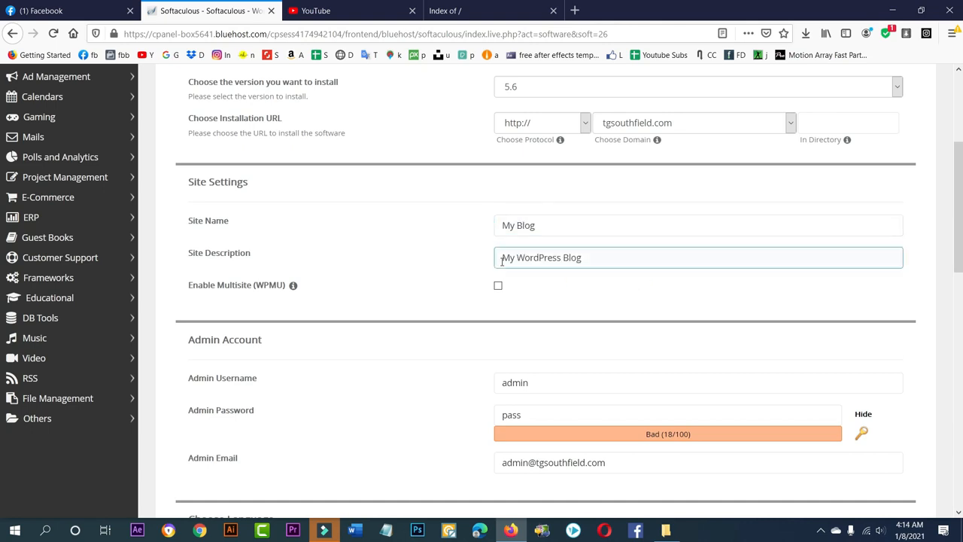
{"action": "left_click_drag", "start_coordinate": [605, 263], "coordinate": [488, 263]}
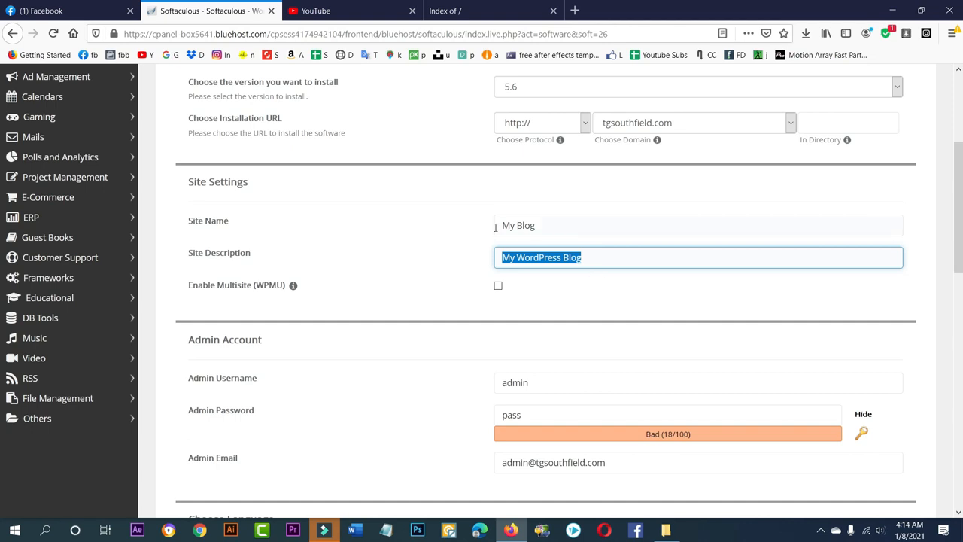
Review the admin account's username, password and email fields.
{"action": "scroll", "coordinate": [566, 300], "scroll_direction": "down", "scroll_amount": 2}
{"action": "left_click_drag", "start_coordinate": [542, 251], "coordinate": [490, 252]}
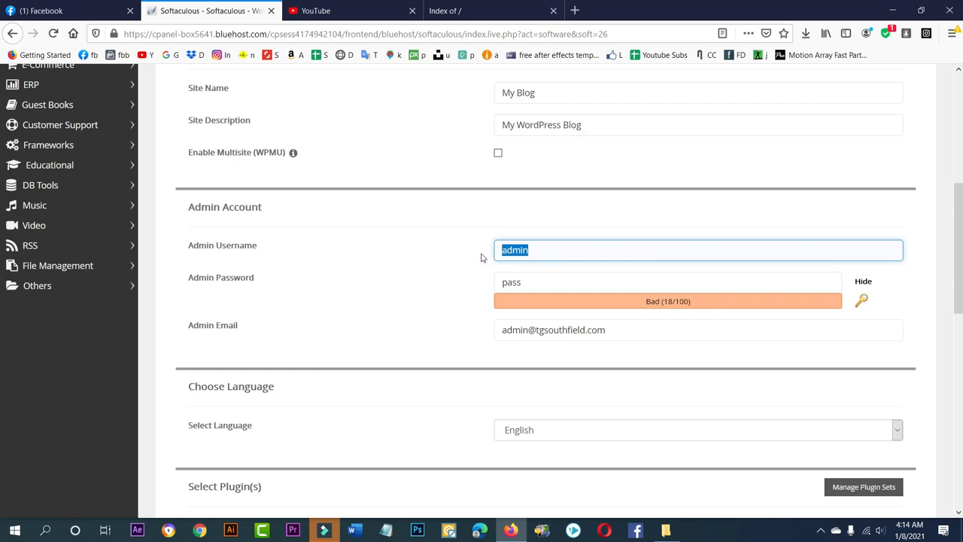
{"action": "left_click", "coordinate": [562, 250]}
{"action": "scroll", "coordinate": [512, 285], "scroll_direction": "down", "scroll_amount": 5}
{"action": "left_click", "coordinate": [610, 131]}
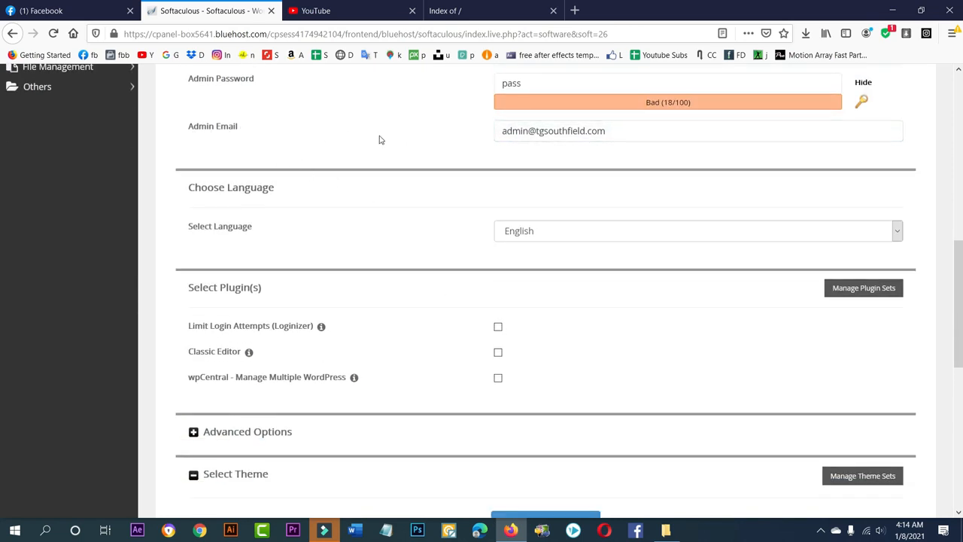
{"action": "left_click", "coordinate": [640, 135]}
{"action": "left_click_drag", "start_coordinate": [640, 134], "coordinate": [459, 128]}
{"action": "left_click", "coordinate": [492, 161]}
{"action": "left_click", "coordinate": [609, 132]}
{"action": "left_click", "coordinate": [435, 195]}
{"action": "left_click", "coordinate": [606, 132]}
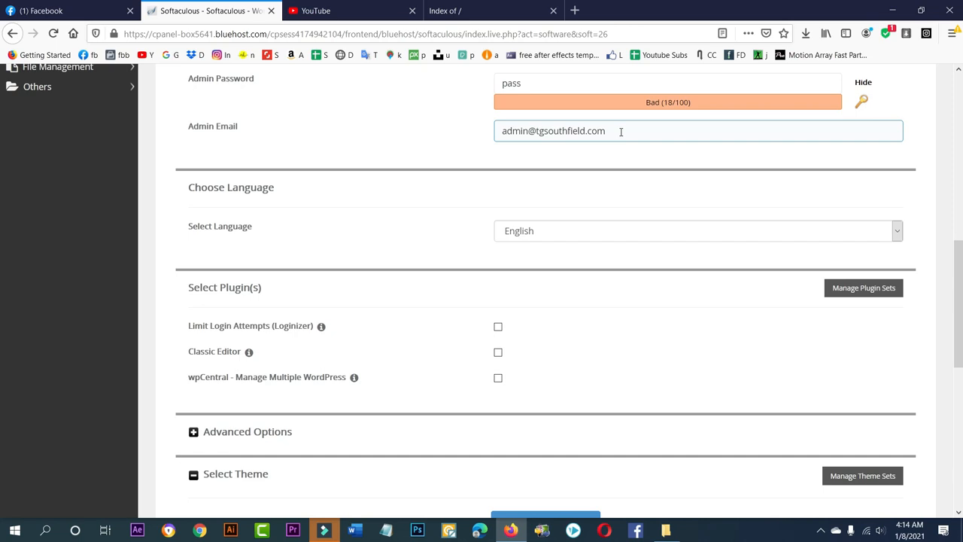
{"action": "left_click_drag", "start_coordinate": [621, 131], "coordinate": [492, 130]}
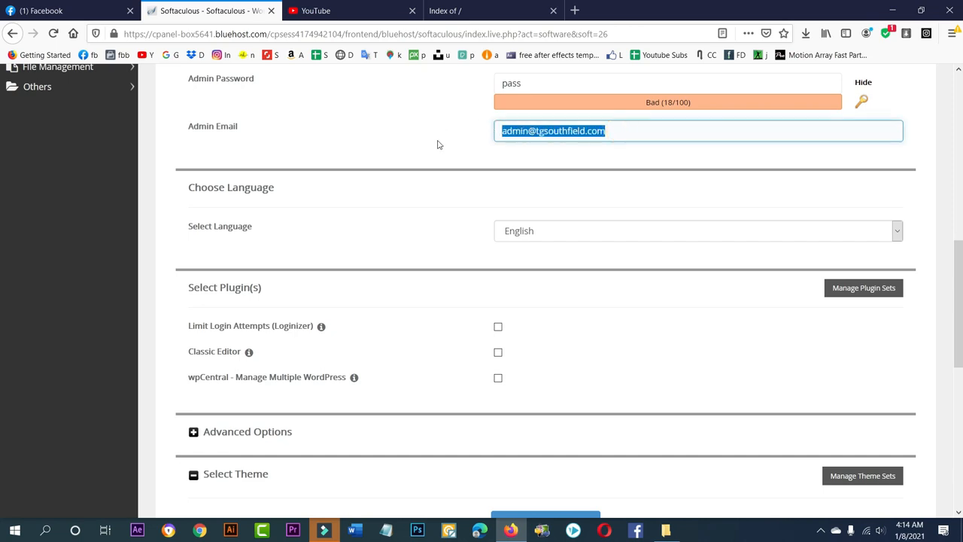
Select the Immersion theme for the WordPress installation.
{"action": "scroll", "coordinate": [444, 148], "scroll_direction": "down", "scroll_amount": 1}
{"action": "scroll", "coordinate": [452, 146], "scroll_direction": "down", "scroll_amount": 1}
{"action": "scroll", "coordinate": [455, 146], "scroll_direction": "up", "scroll_amount": 1}
{"action": "scroll", "coordinate": [478, 156], "scroll_direction": "down", "scroll_amount": 3}
{"action": "scroll", "coordinate": [564, 233], "scroll_direction": "up", "scroll_amount": 1}
{"action": "scroll", "coordinate": [595, 233], "scroll_direction": "down", "scroll_amount": 5}
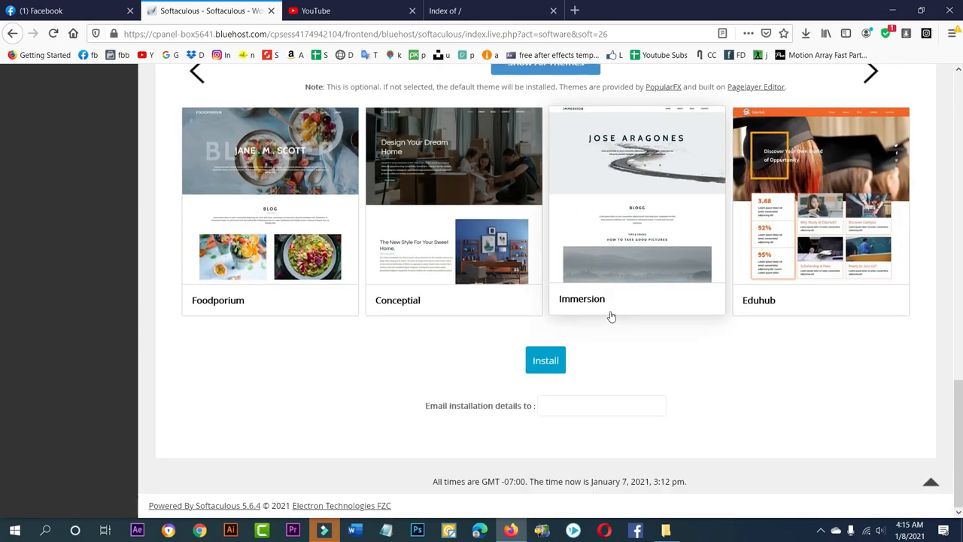
{"action": "scroll", "coordinate": [608, 301], "scroll_direction": "up", "scroll_amount": 1}
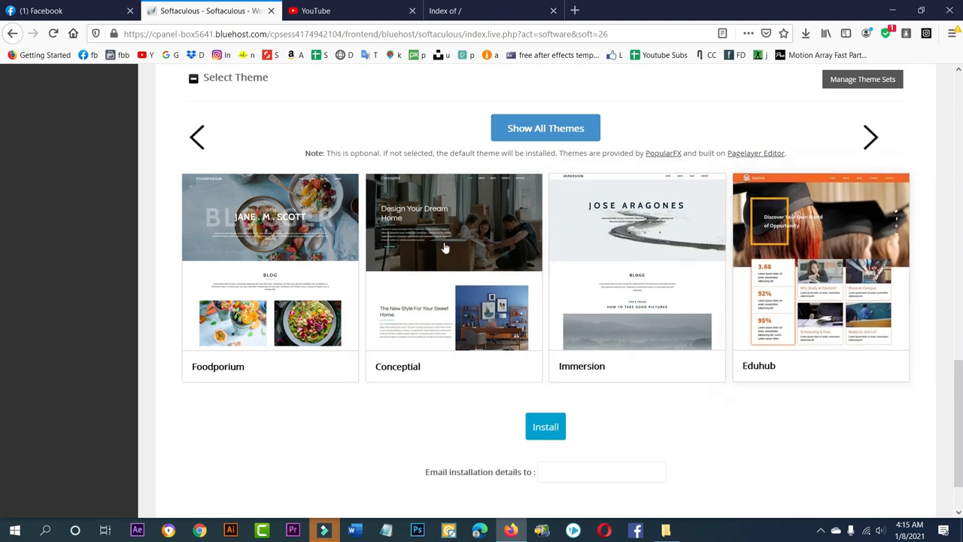
{"action": "left_click", "coordinate": [609, 253]}
{"action": "left_click", "coordinate": [893, 481]}
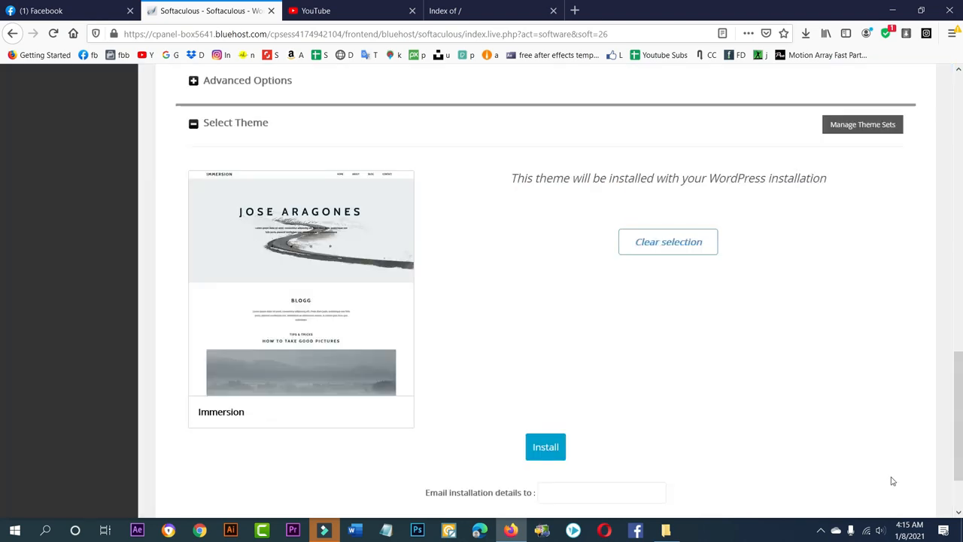
{"action": "scroll", "coordinate": [724, 375], "scroll_direction": "up", "scroll_amount": 3}
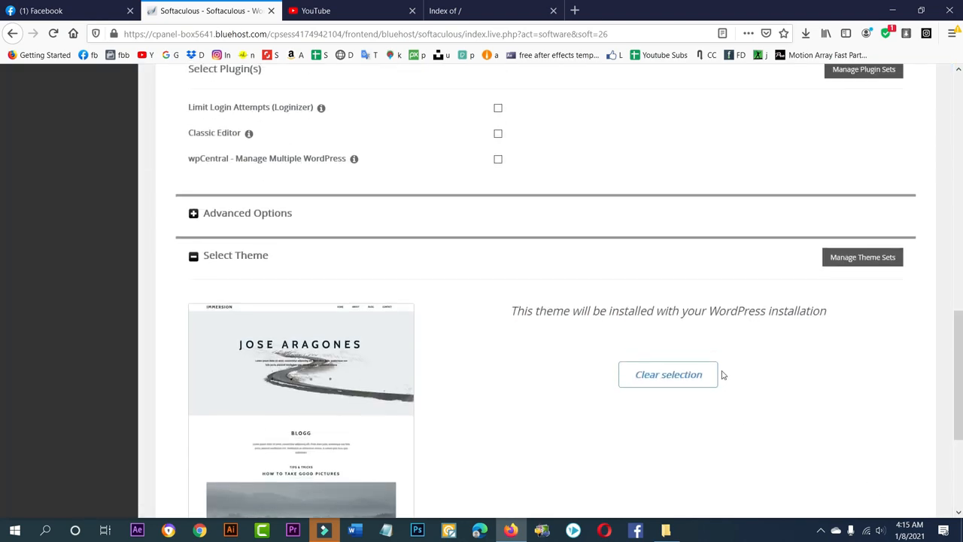
{"action": "scroll", "coordinate": [721, 376], "scroll_direction": "down", "scroll_amount": 4}
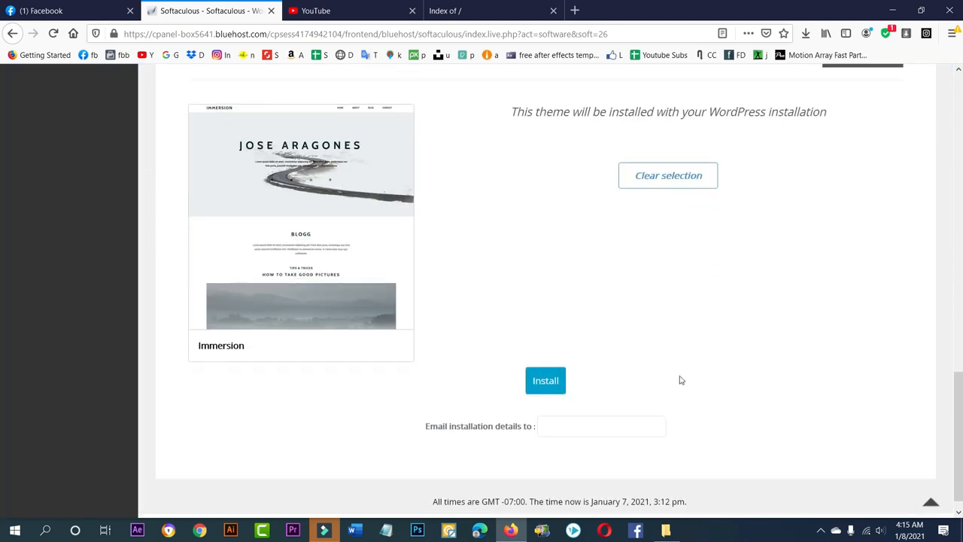
Review the field for emailing the installation details below the selected Immersion theme.
{"action": "left_click", "coordinate": [559, 426]}
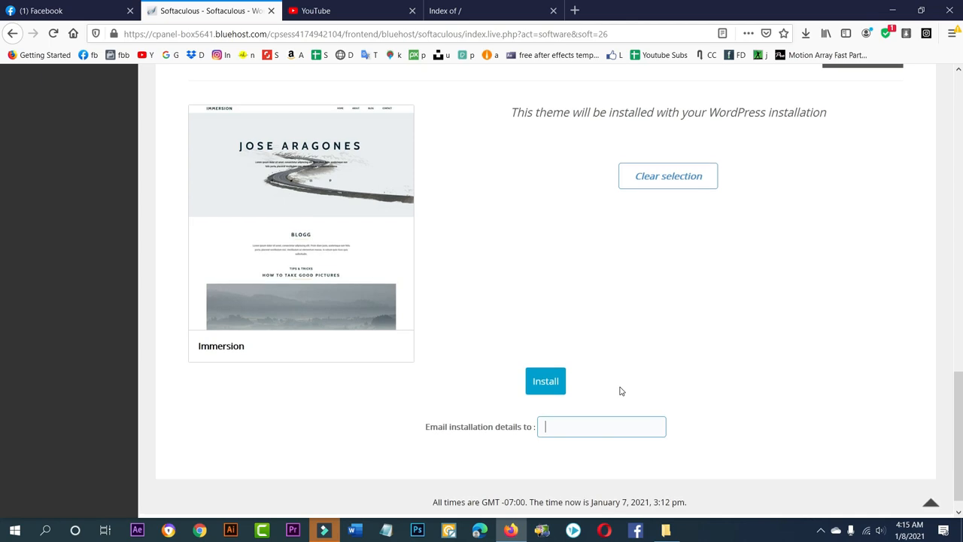
{"action": "scroll", "coordinate": [594, 376], "scroll_direction": "up", "scroll_amount": 3}
{"action": "scroll", "coordinate": [569, 376], "scroll_direction": "down", "scroll_amount": 3}
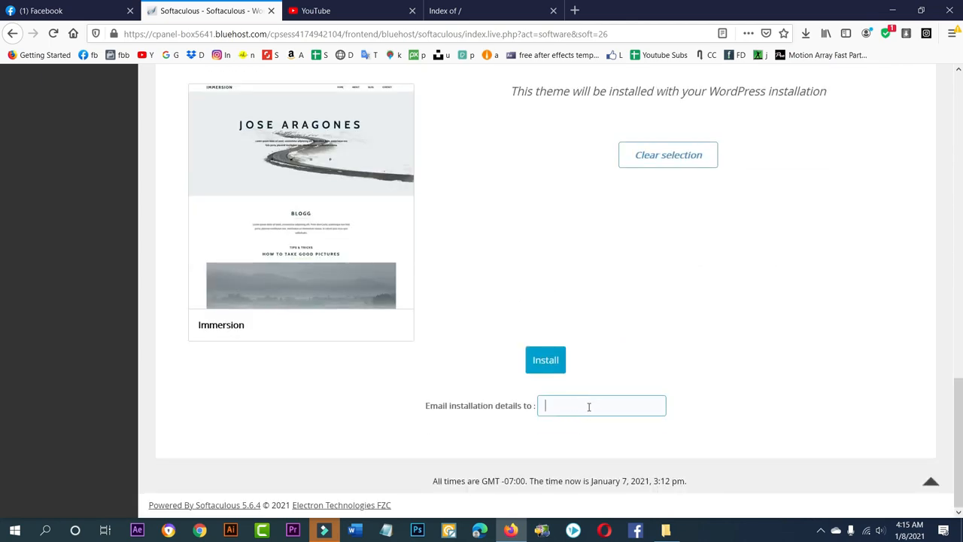
{"action": "scroll", "coordinate": [590, 407], "scroll_direction": "up", "scroll_amount": 10}
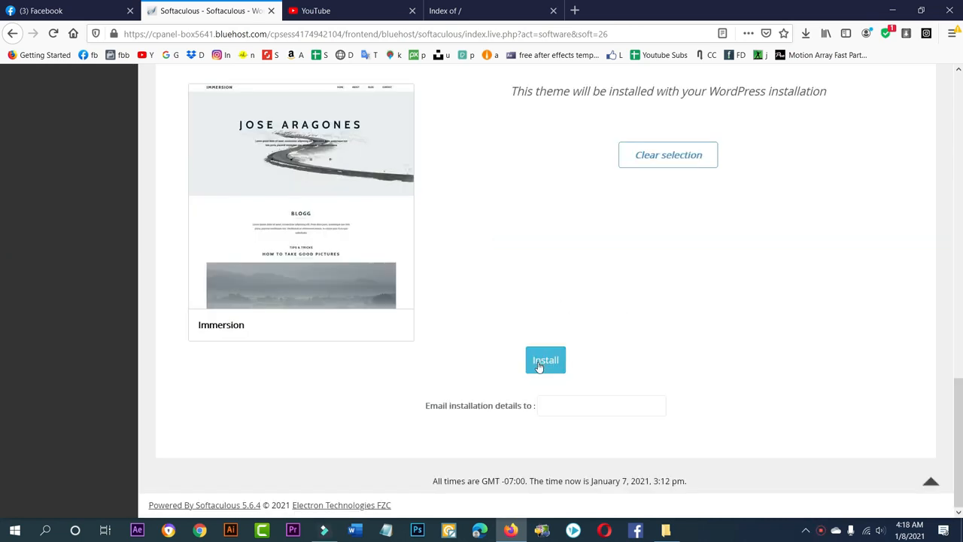
Reload tgsouthfield.com in its open browser page to check the site before the WordPress installation.
{"action": "left_click", "coordinate": [473, 10]}
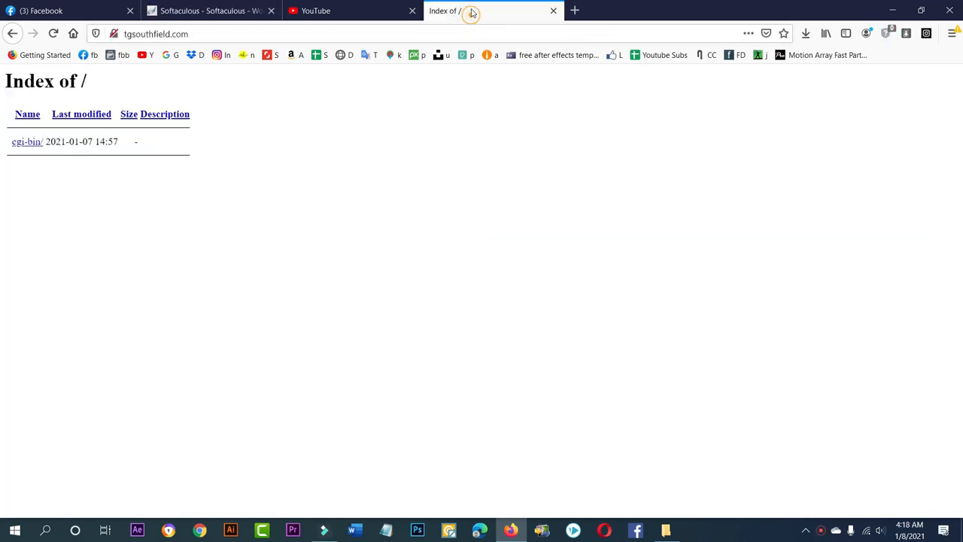
{"action": "right_click", "coordinate": [323, 158]}
{"action": "left_click", "coordinate": [408, 170]}
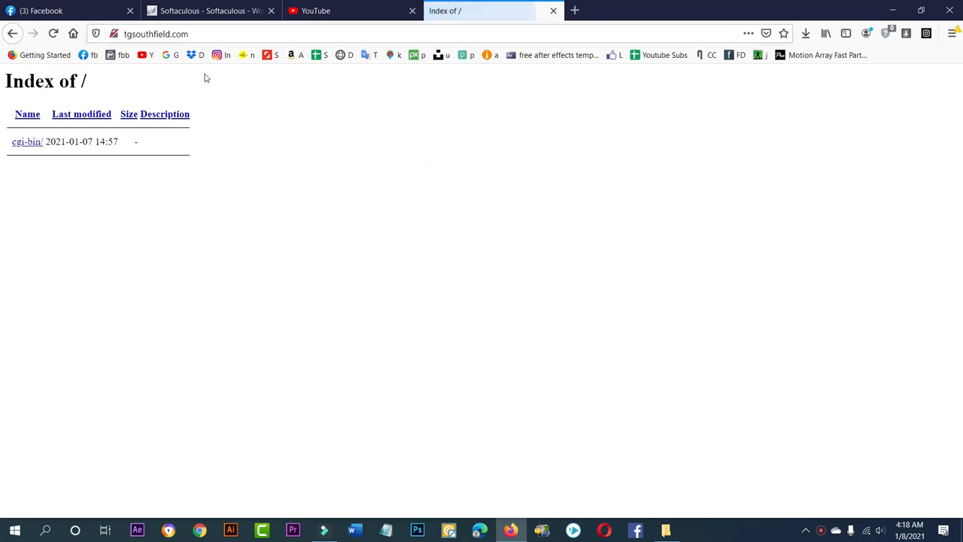
{"action": "left_click", "coordinate": [192, 34]}
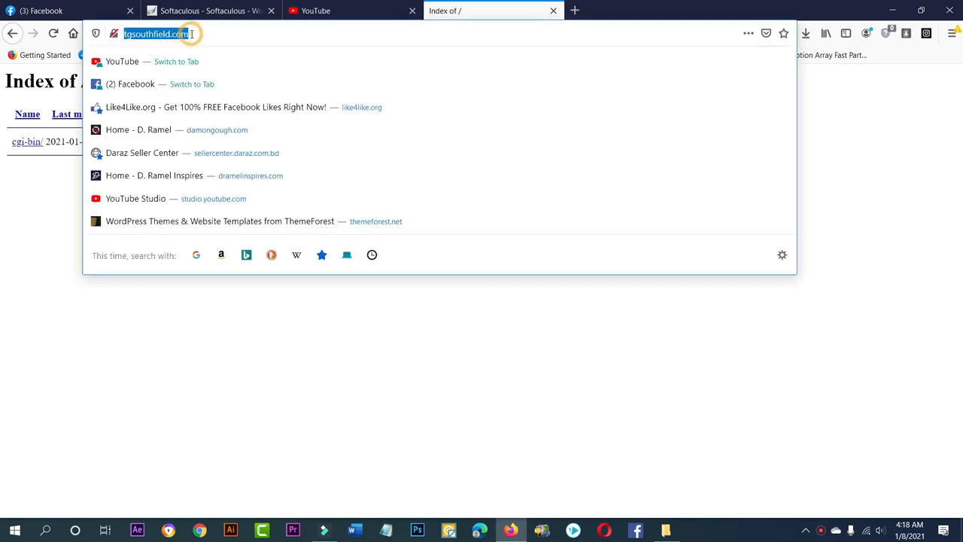
{"action": "key", "text": "Return"}
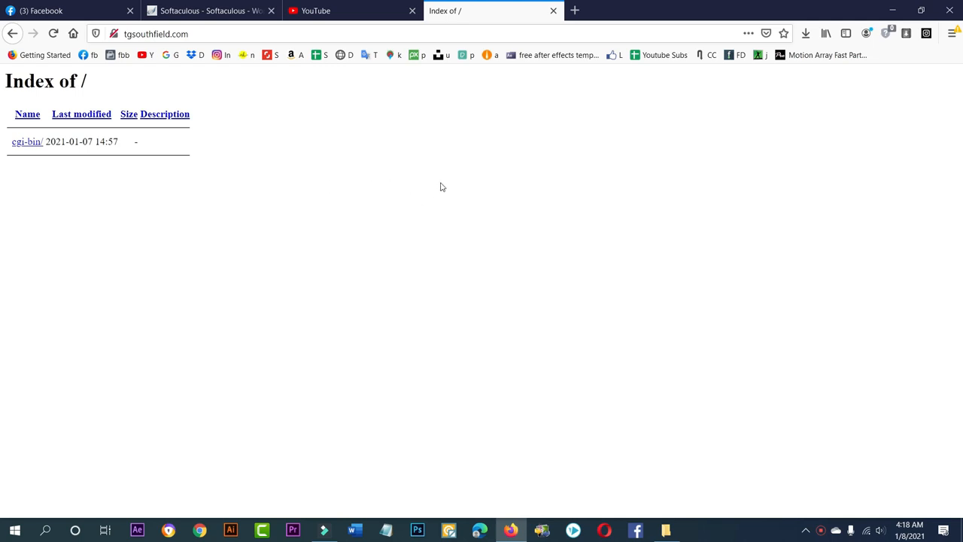
Return to the Softaculous page and run the WordPress installation with the Immersion theme.
{"action": "left_click", "coordinate": [205, 11]}
{"action": "left_click", "coordinate": [549, 362]}
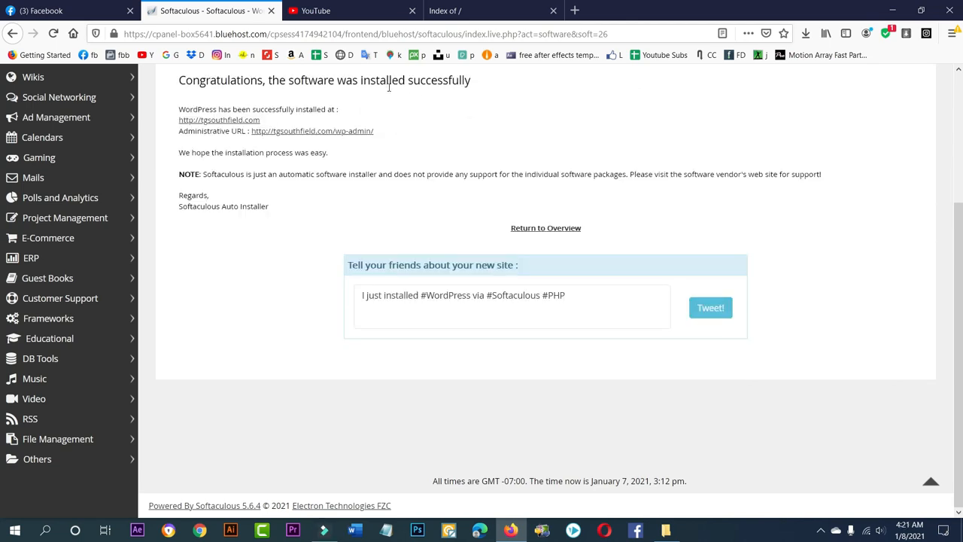
Go back to the open tgsouthfield.com page and reload it to check the newly installed WordPress site.
{"action": "left_click", "coordinate": [467, 11]}
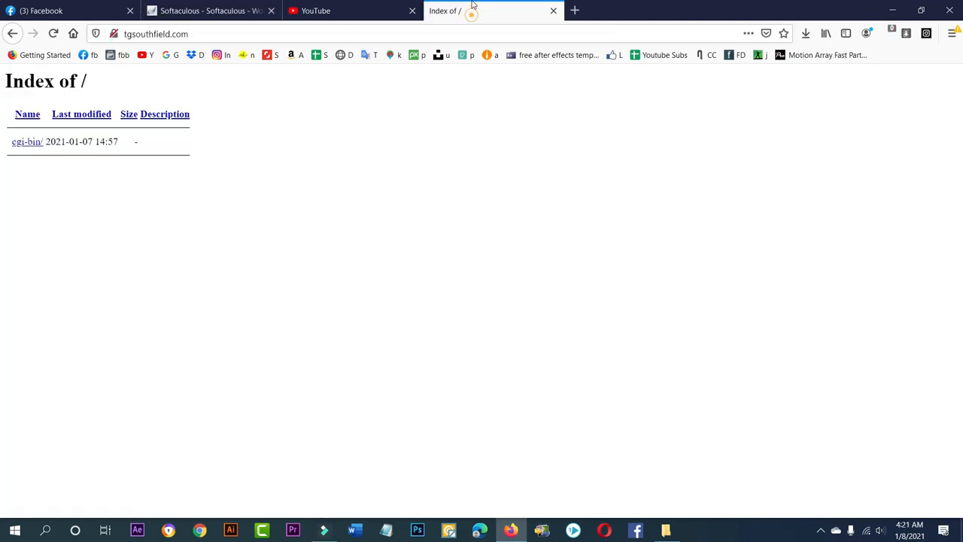
{"action": "right_click", "coordinate": [435, 186]}
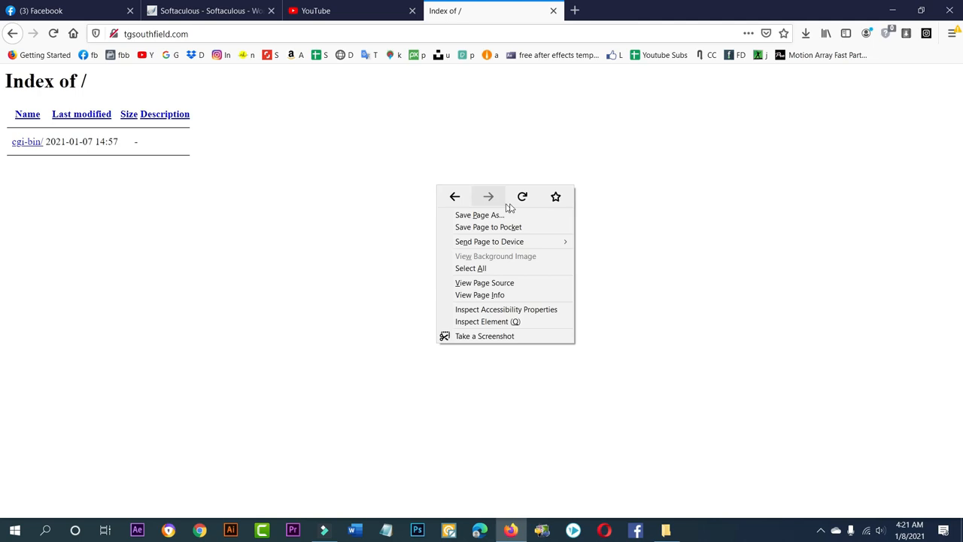
{"action": "left_click", "coordinate": [522, 199]}
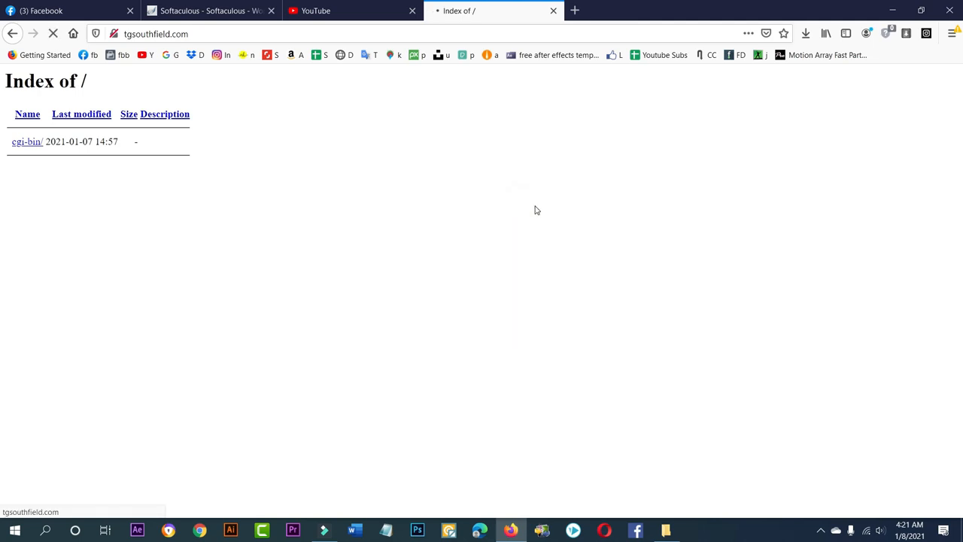